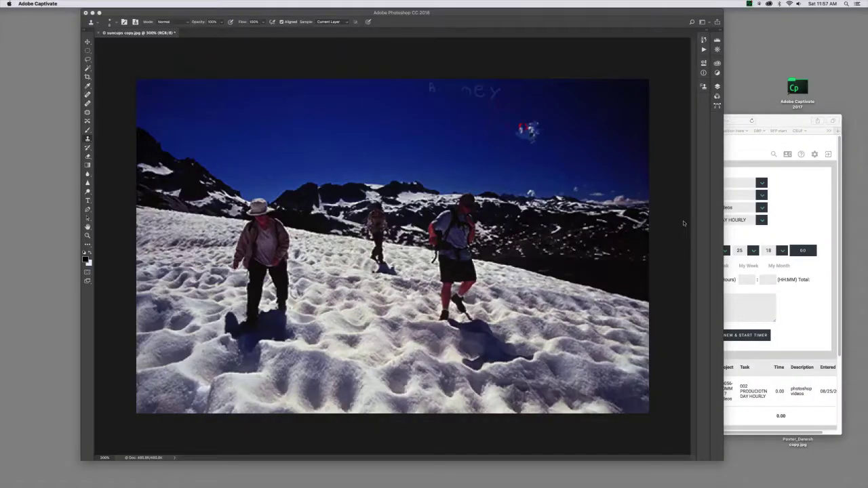
Minimize the timesheet browser and reposition the suncups photo window alone on the desktop
click(253, 67)
drag(213, 15, 202, 24)
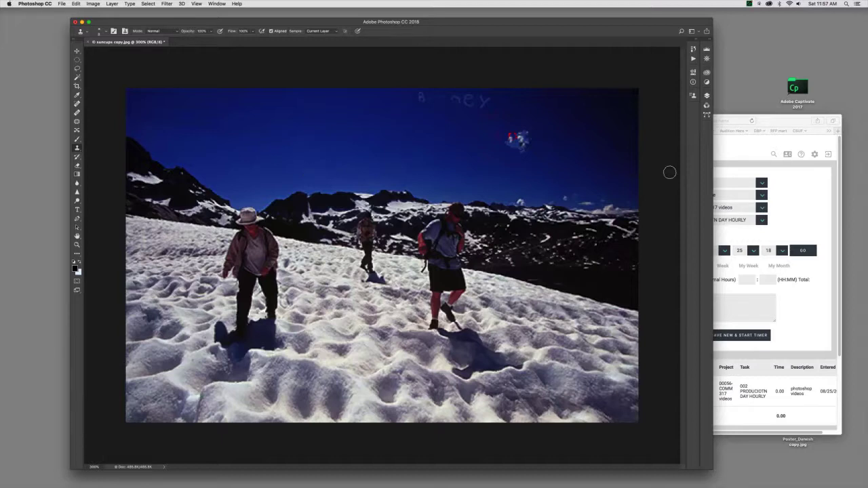
click(769, 126)
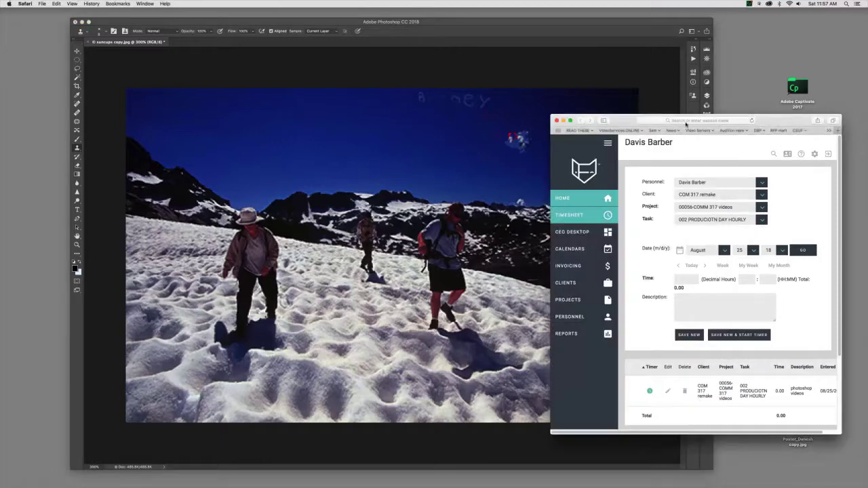
click(563, 120)
click(236, 24)
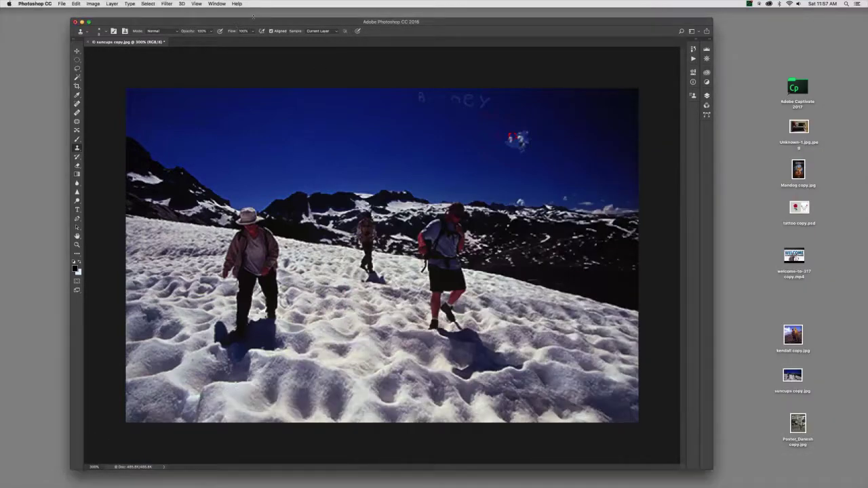
drag(256, 25, 270, 22)
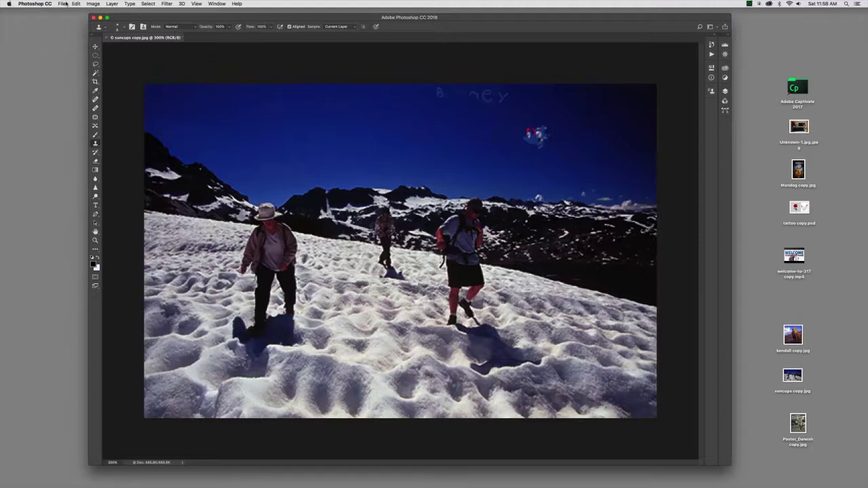
Open the File menu to reach the save commands for suncups copy.jpg
click(62, 4)
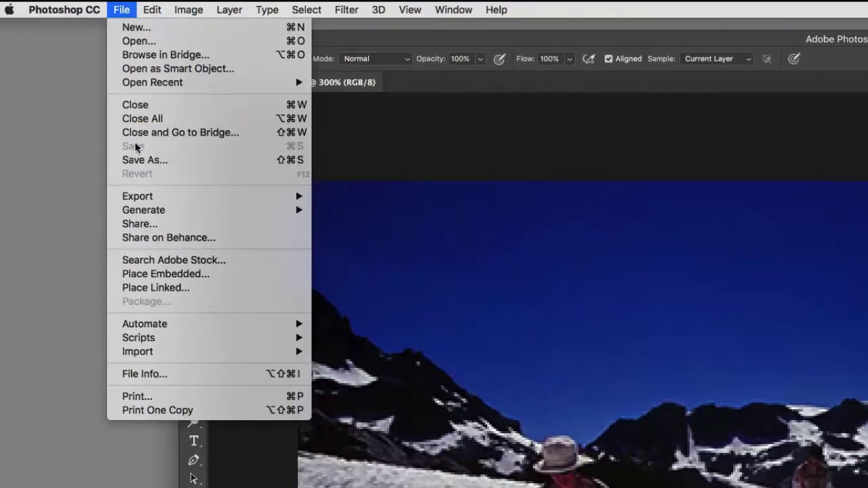
Start Save As and rename the copy to suncups copy 2.jpg on the Desktop
click(155, 166)
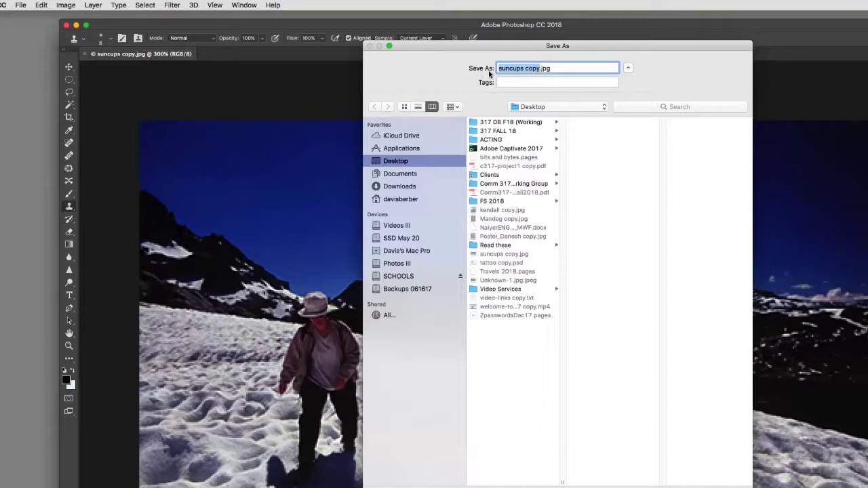
click(529, 69)
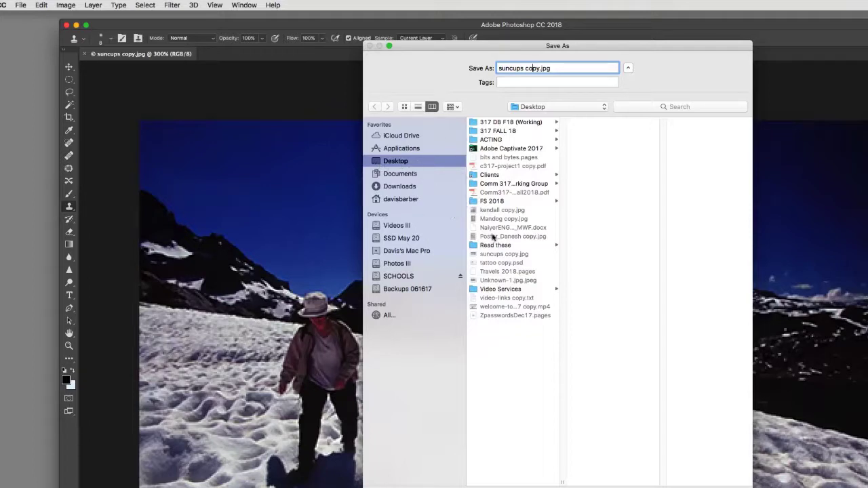
click(535, 68)
text(2)
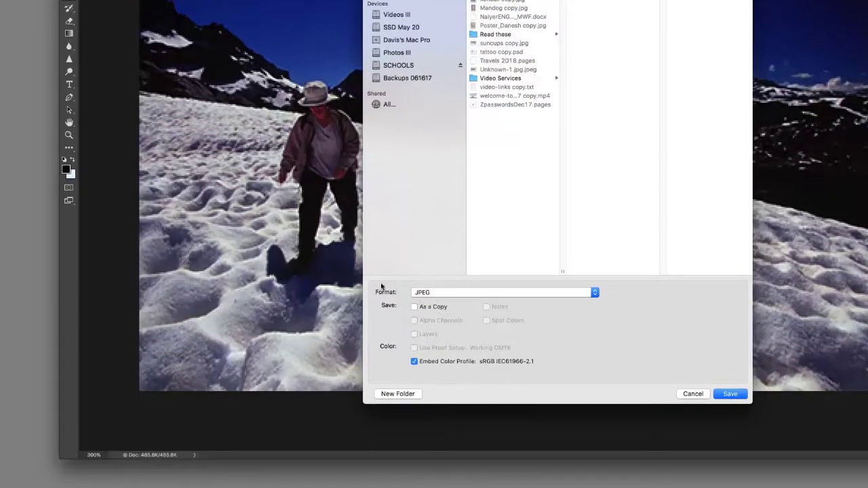
click(422, 293)
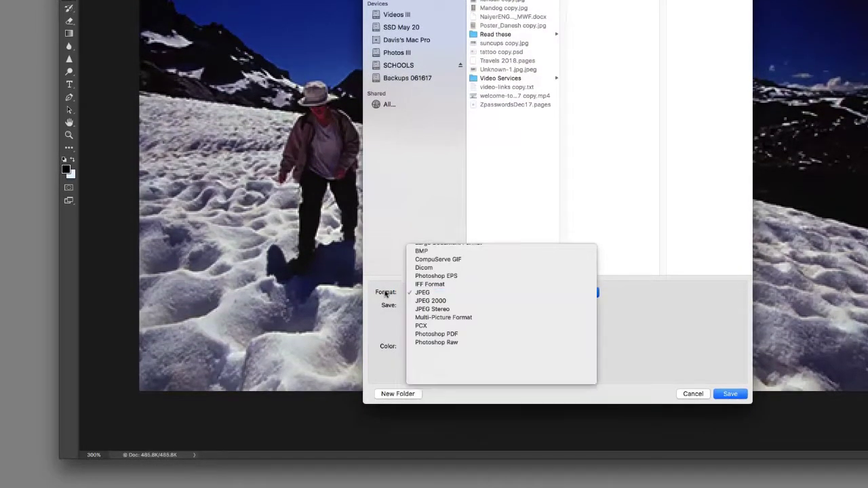
Try Photoshop as the save format, then return the copy to JPEG
click(385, 293)
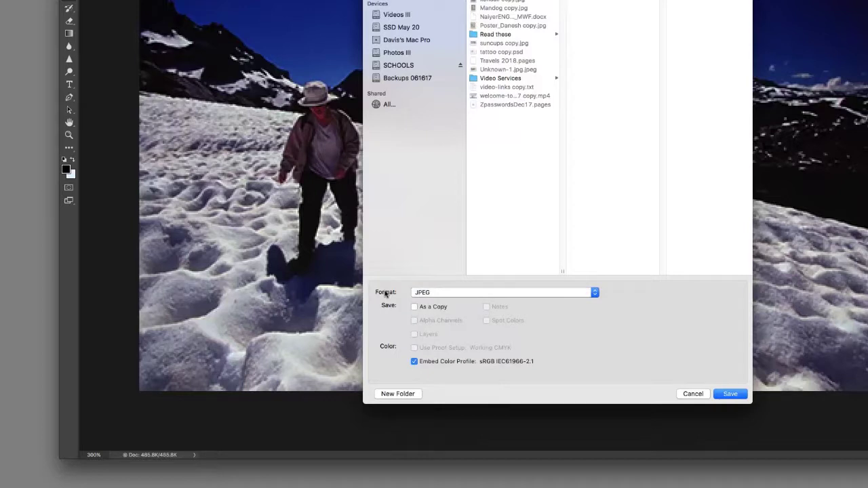
click(437, 293)
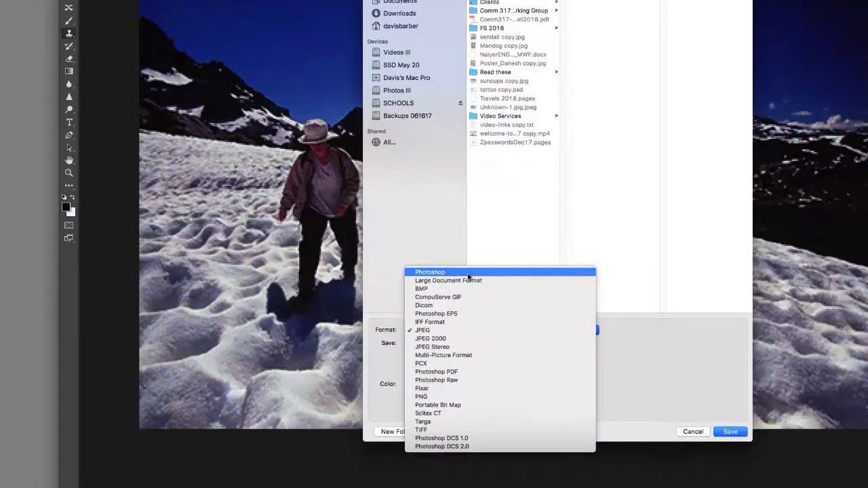
click(468, 235)
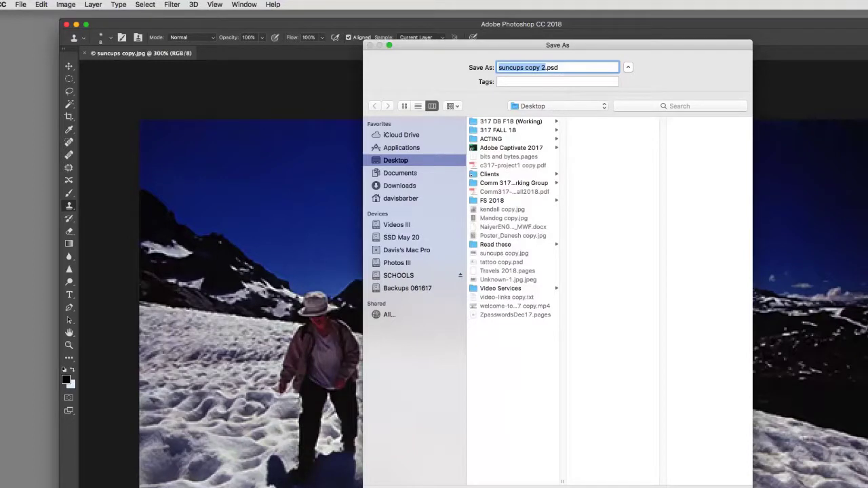
key(Return)
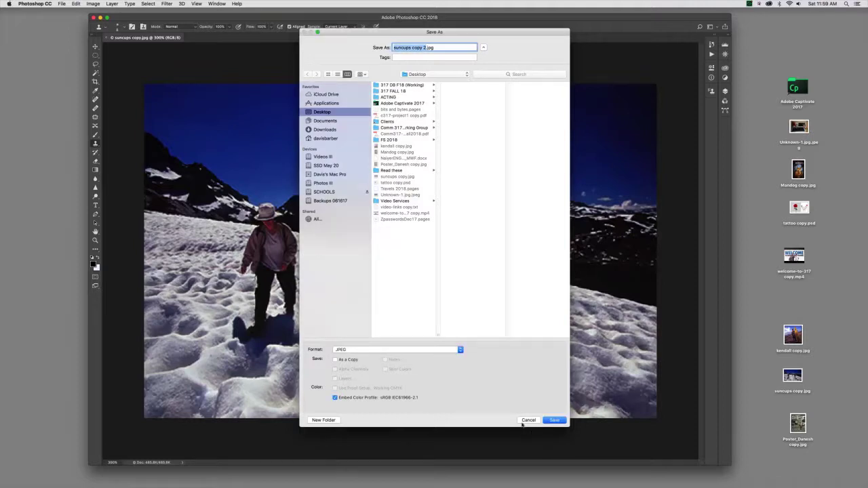
Cancel the Save As dialog without saving, returning to suncups copy.jpg
click(527, 419)
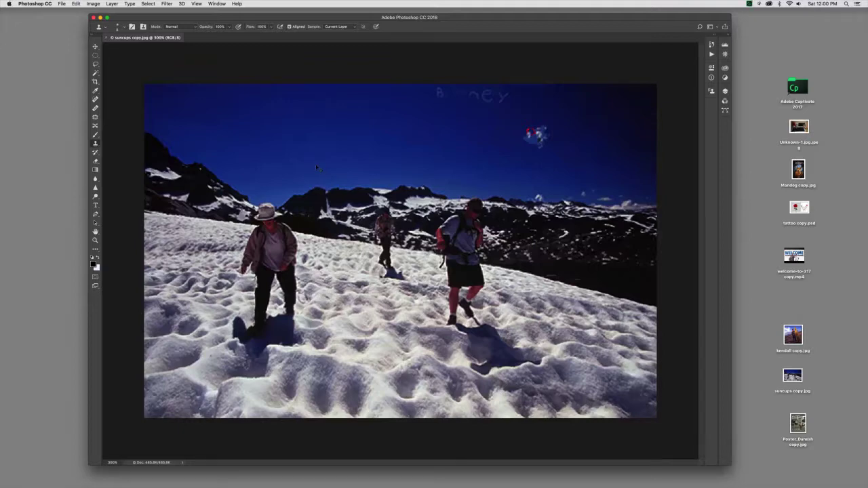
key(super+equal)
key(super+equal)
key(super+equal)
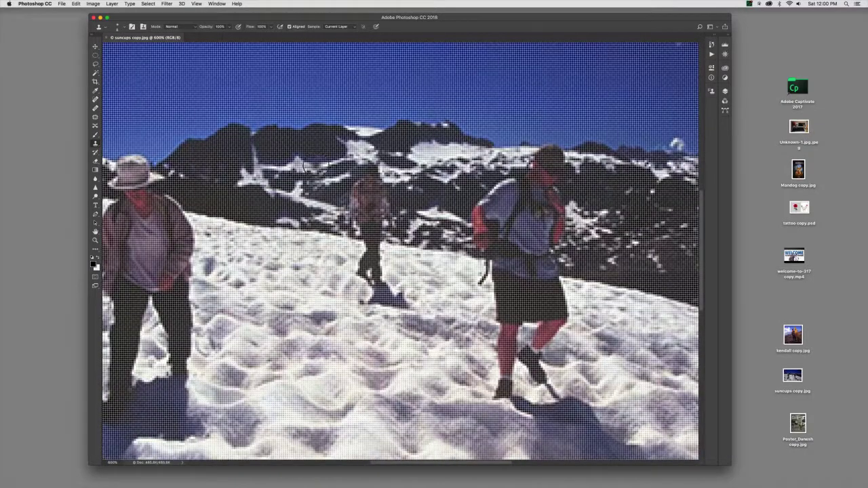
key(super+0)
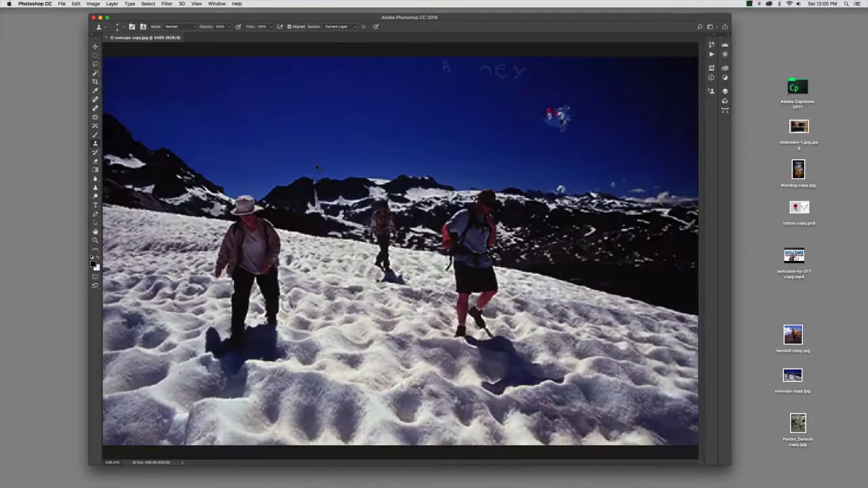
key(super+minus)
key(super+equal)
key(super+equal)
key(super+equal)
key(super+equal)
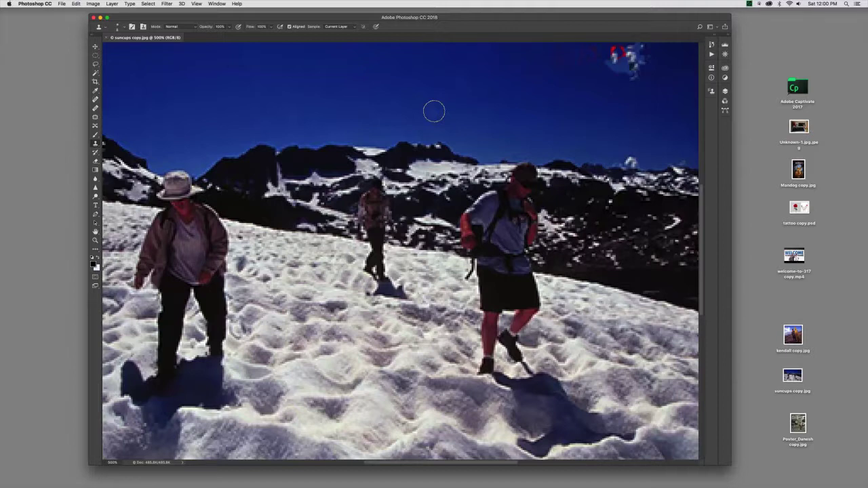
key(super+0)
click(62, 4)
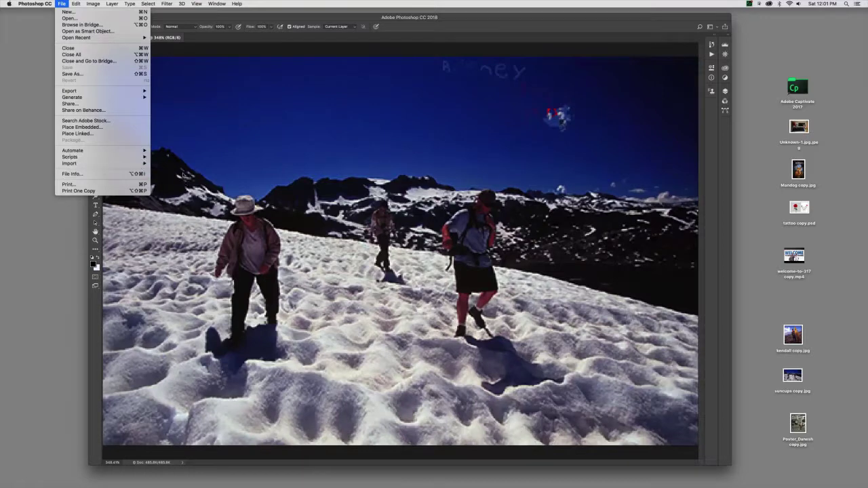
Save the photo as suncups copy 2.jpg in JPEG format, bringing up JPEG Options
click(72, 73)
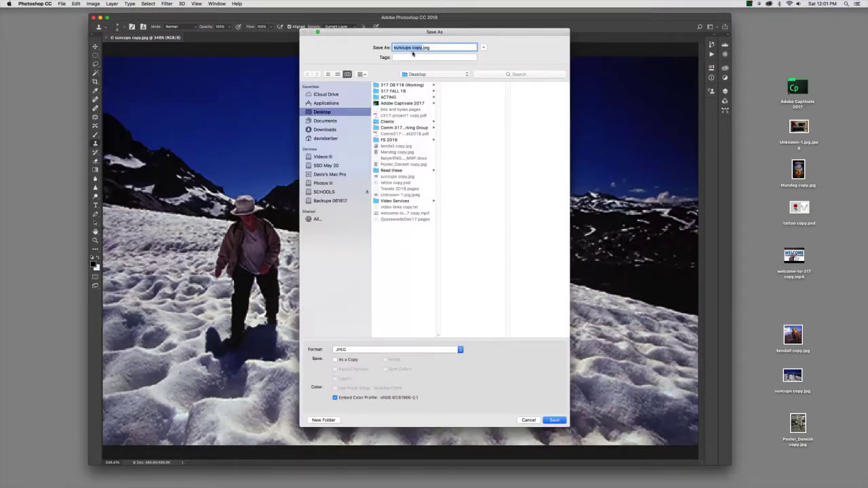
click(420, 49)
text(2)
click(554, 421)
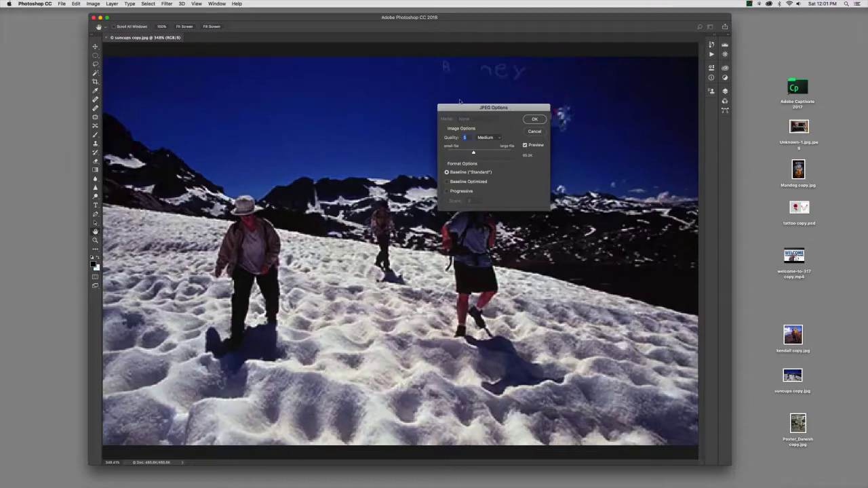
Compare JPEG quality from 0 to 12, then settle on 11 (Maximum) and confirm
drag(461, 107, 308, 92)
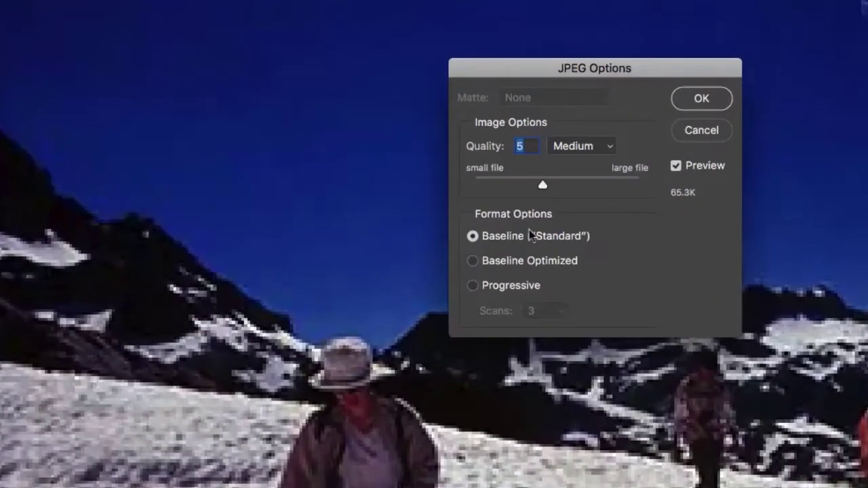
mouse_move(542, 185)
mouse_down()
mouse_move(640, 184)
mouse_move(483, 187)
mouse_move(559, 180)
mouse_up()
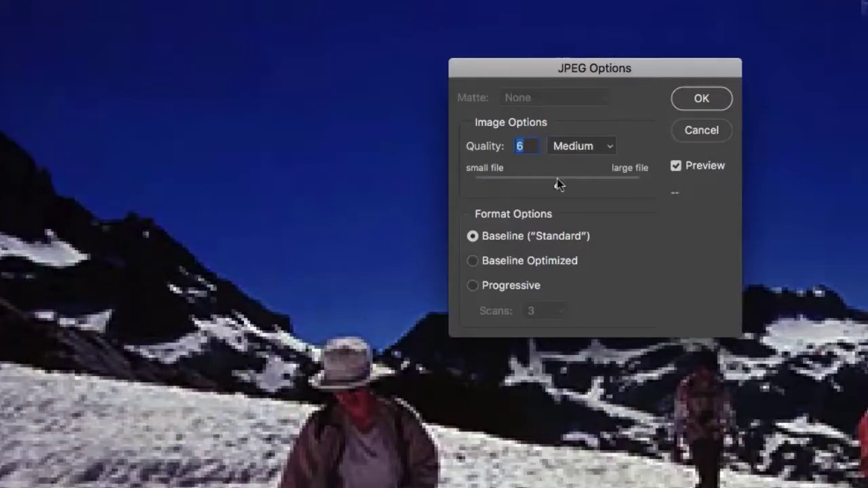
drag(535, 65, 587, 46)
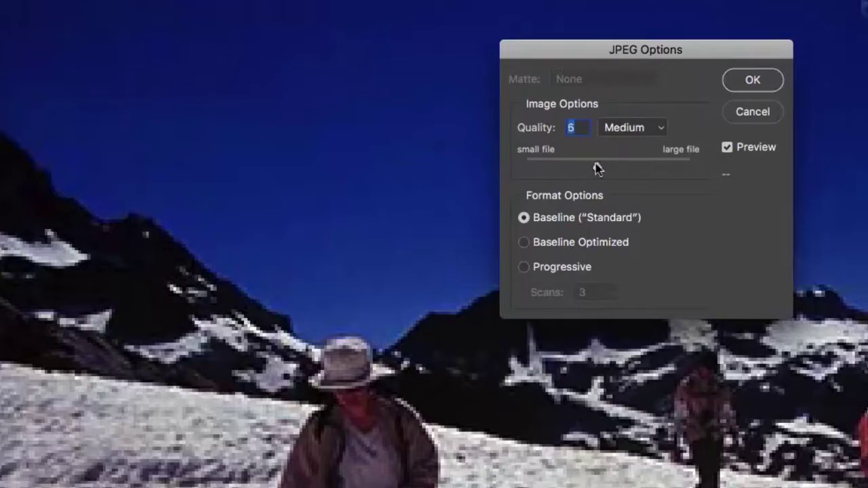
drag(597, 167, 687, 167)
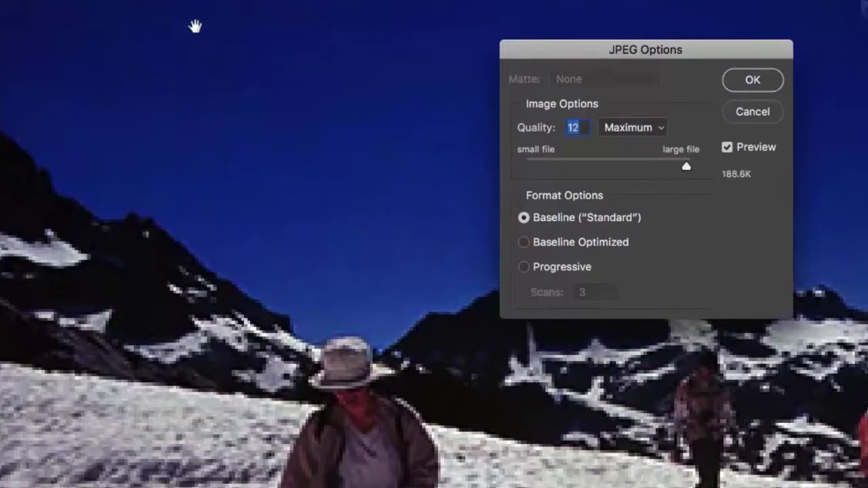
drag(683, 167, 536, 167)
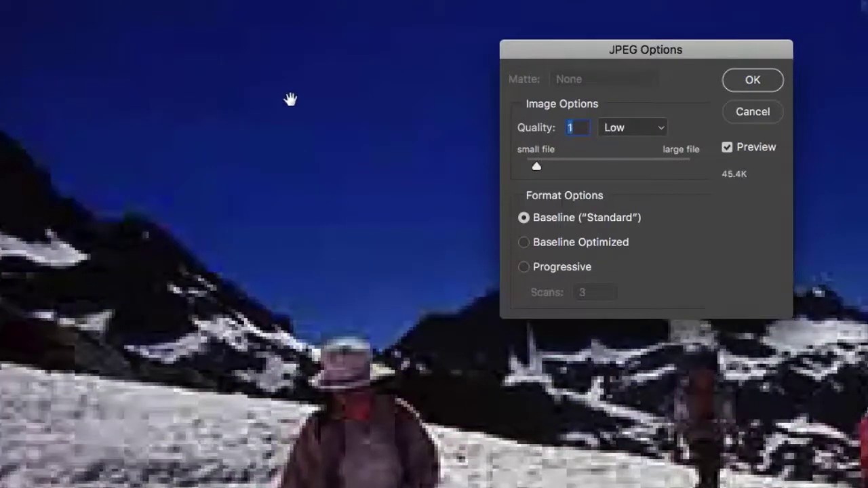
drag(536, 168, 480, 169)
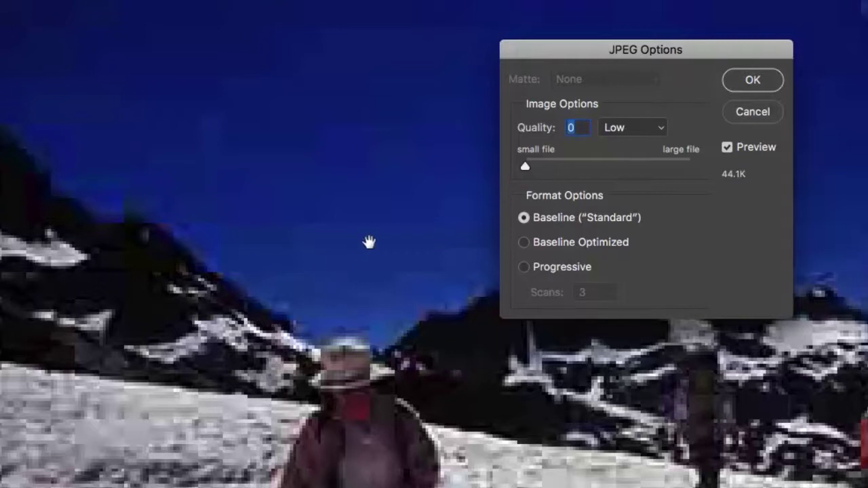
drag(605, 162, 691, 164)
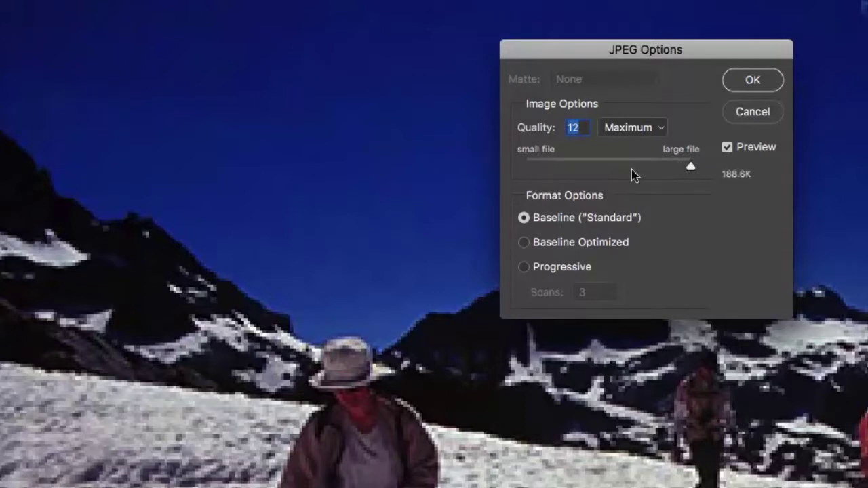
click(629, 163)
click(680, 163)
click(753, 79)
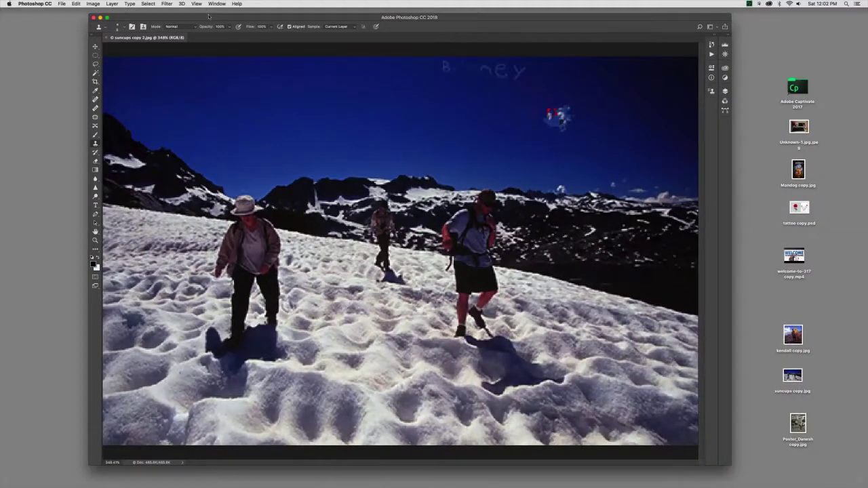
Reopen Save As for suncups copy 3.jpg and show the list of file formats
click(61, 3)
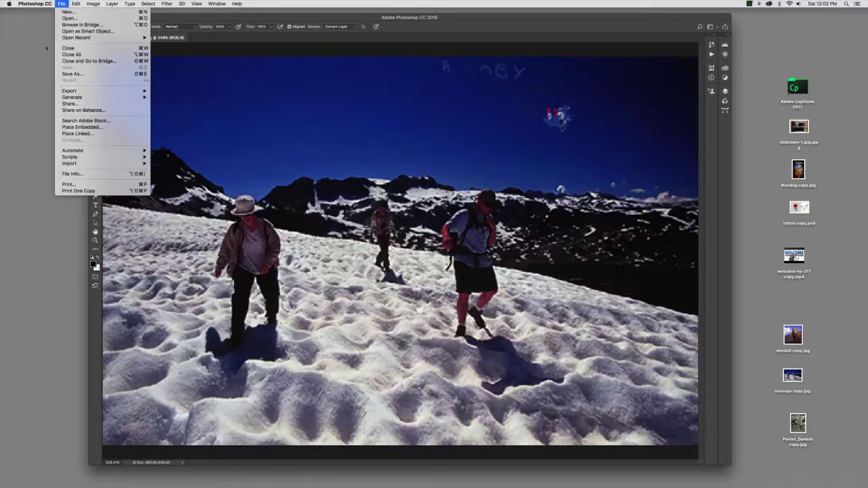
click(105, 74)
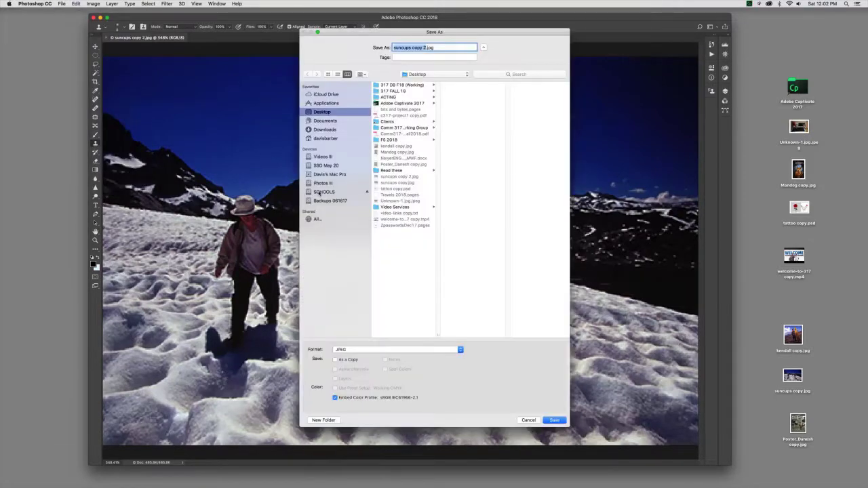
drag(367, 32, 357, 11)
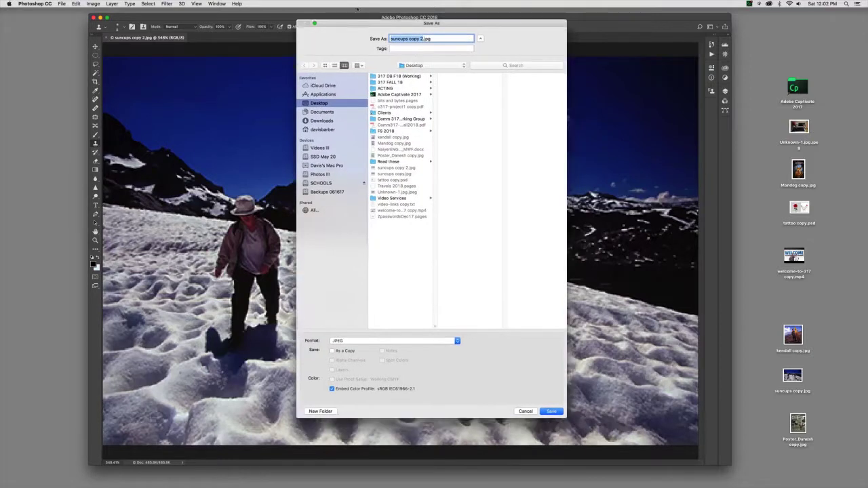
click(345, 329)
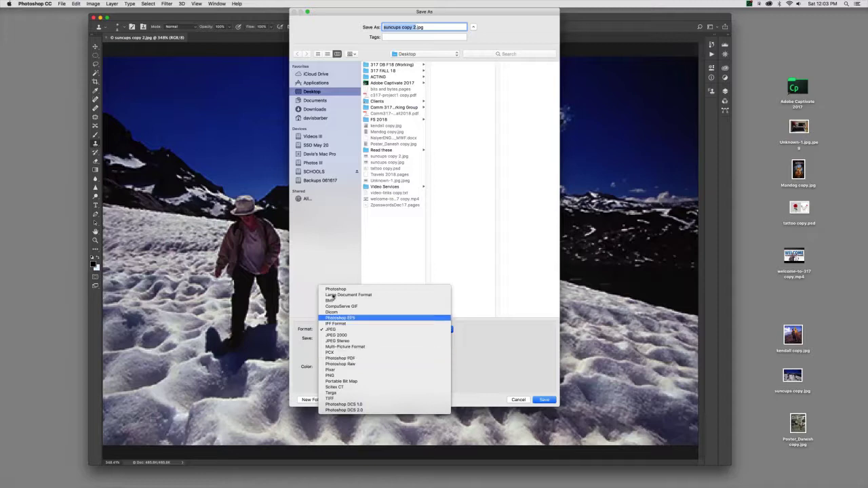
Dismiss the format list with JPEG still selected and nudge the Save As dialog
click(372, 329)
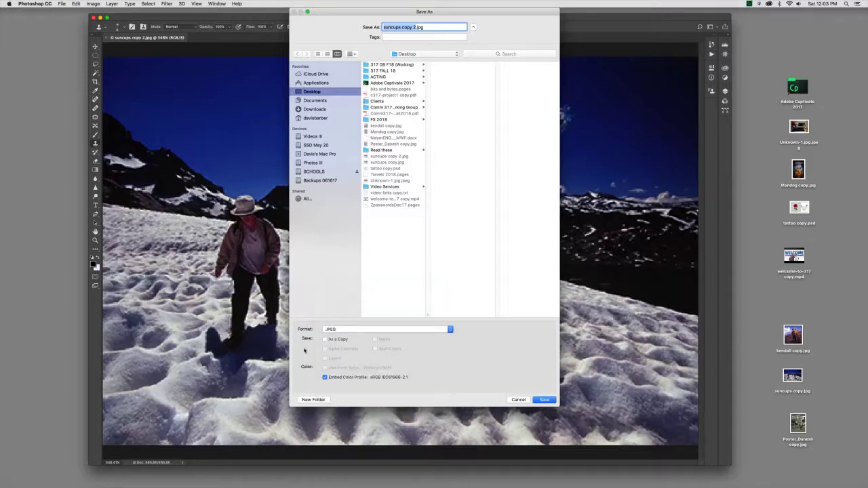
click(336, 330)
click(473, 337)
drag(407, 13, 400, 19)
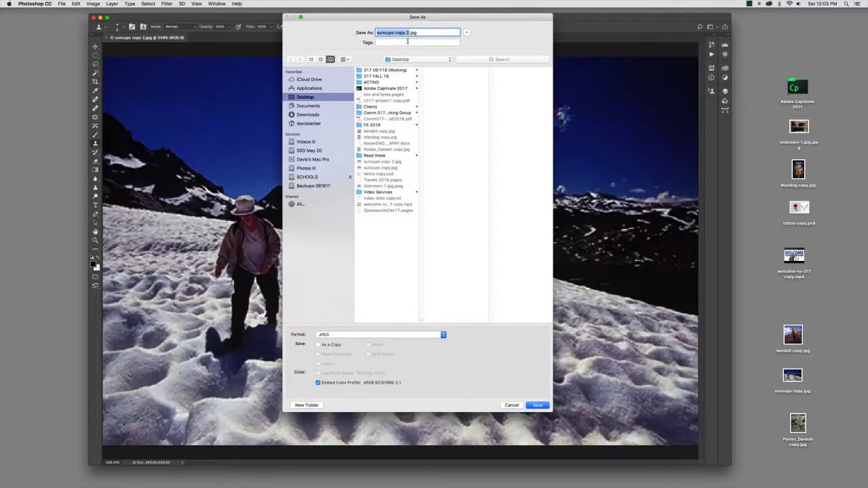